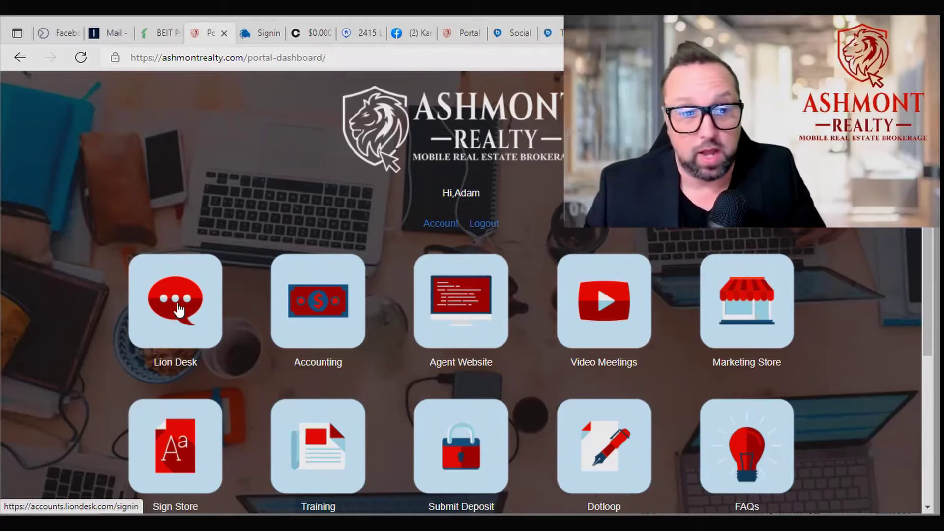
- Sign in to LionDesk from the Ashmont Realty portal and open the Marketing section
click(178, 310)
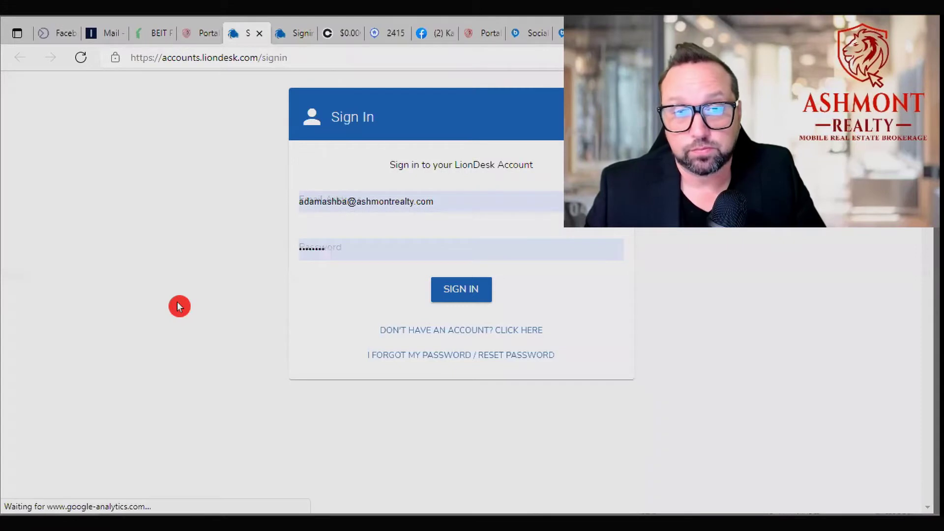
click(296, 236)
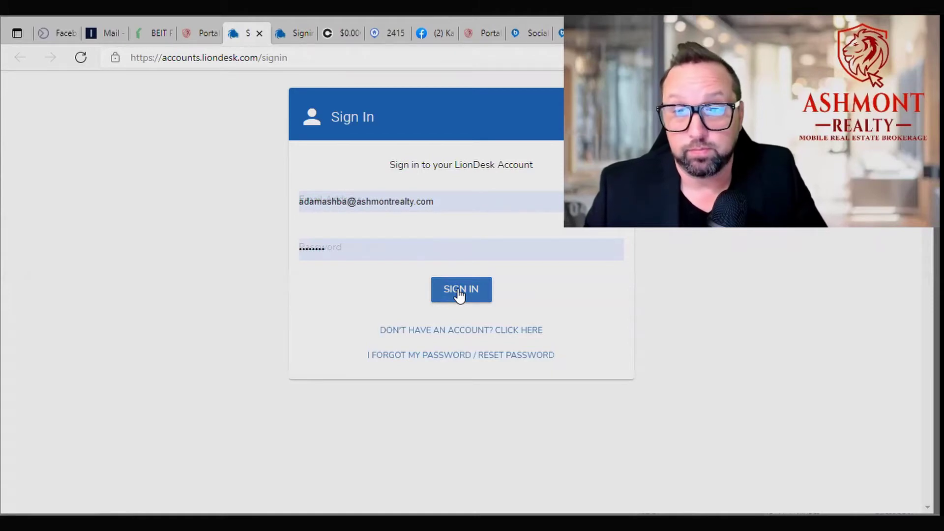
click(459, 292)
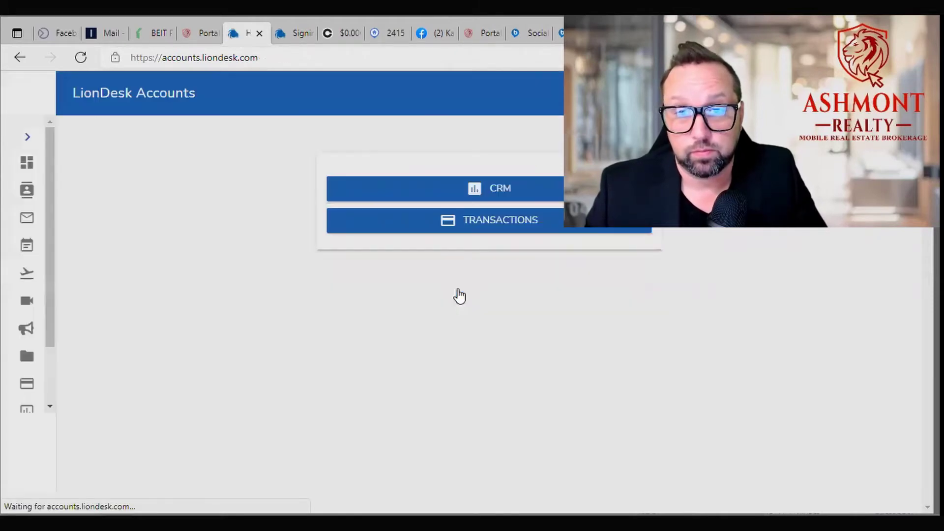
click(458, 293)
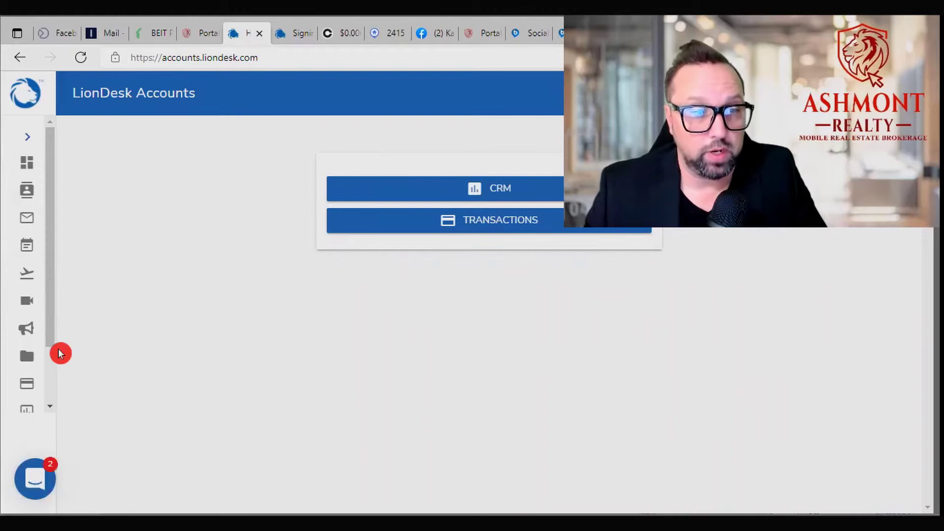
scroll(43, 377, down, 2)
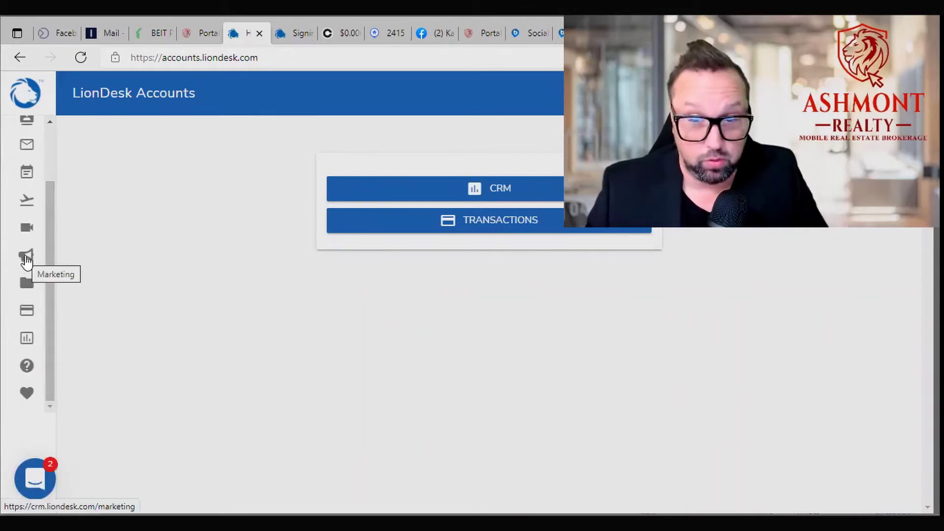
click(765, 283)
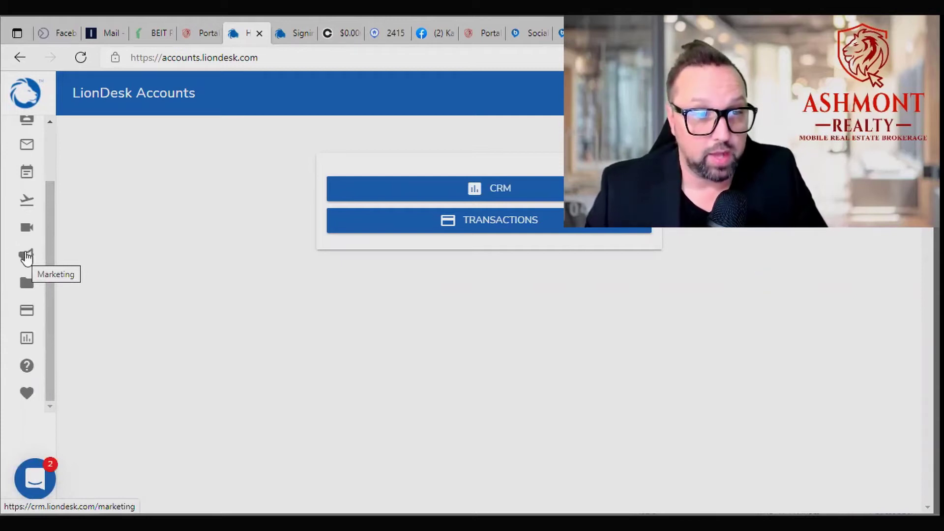
click(26, 256)
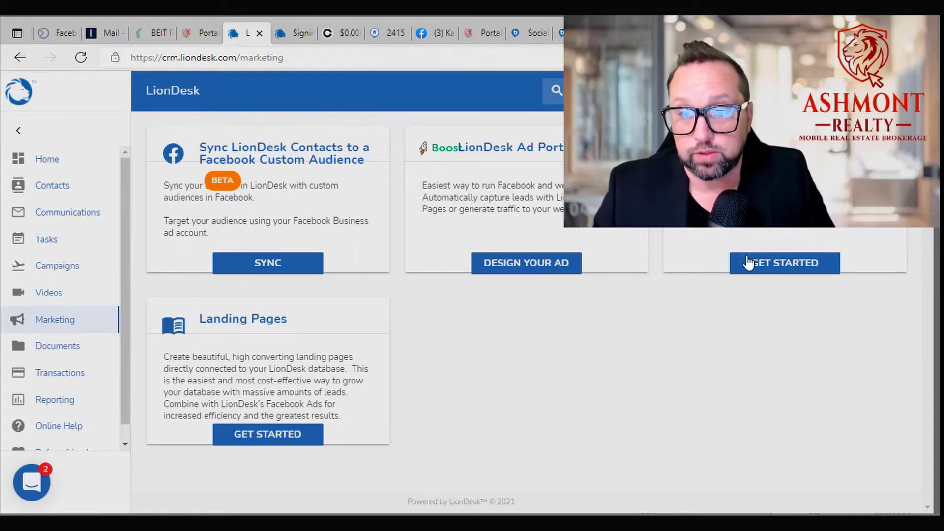
- Open Direct Mail Templates from the ad portal card and view the Brochures details
click(785, 273)
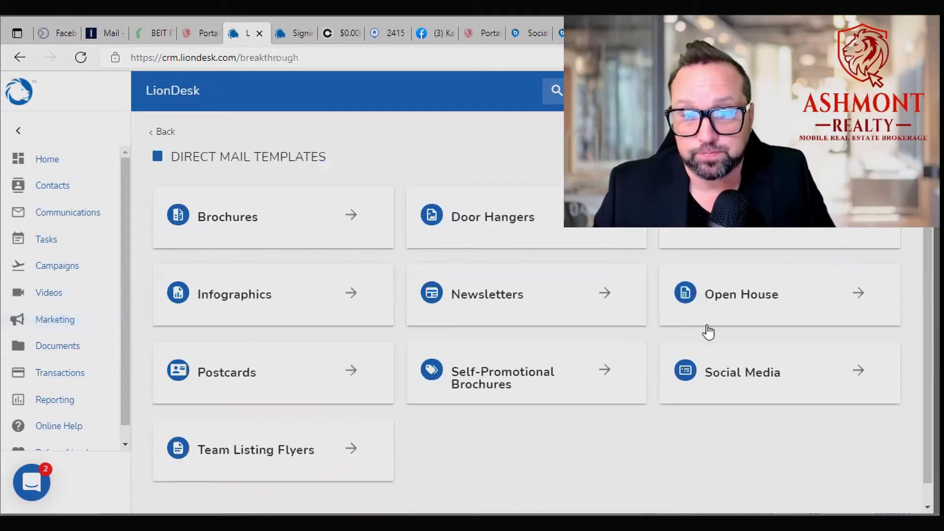
click(704, 333)
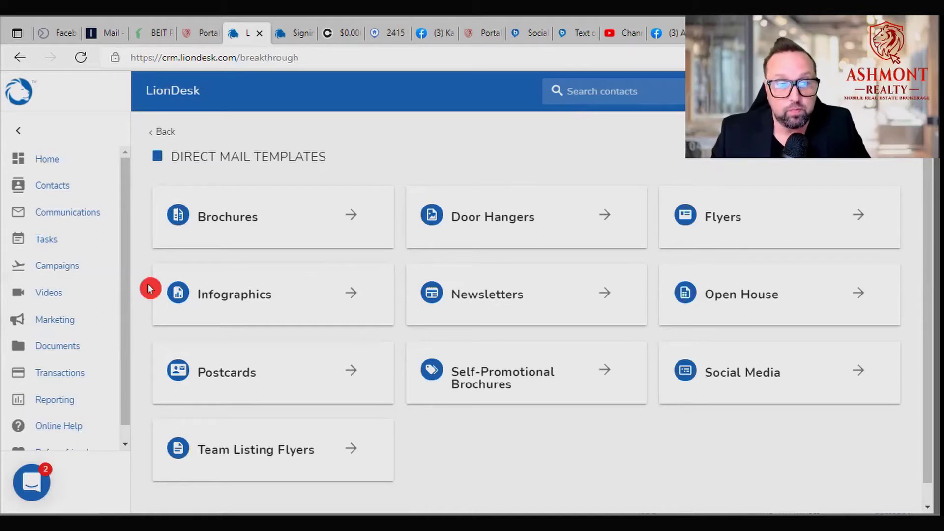
click(201, 229)
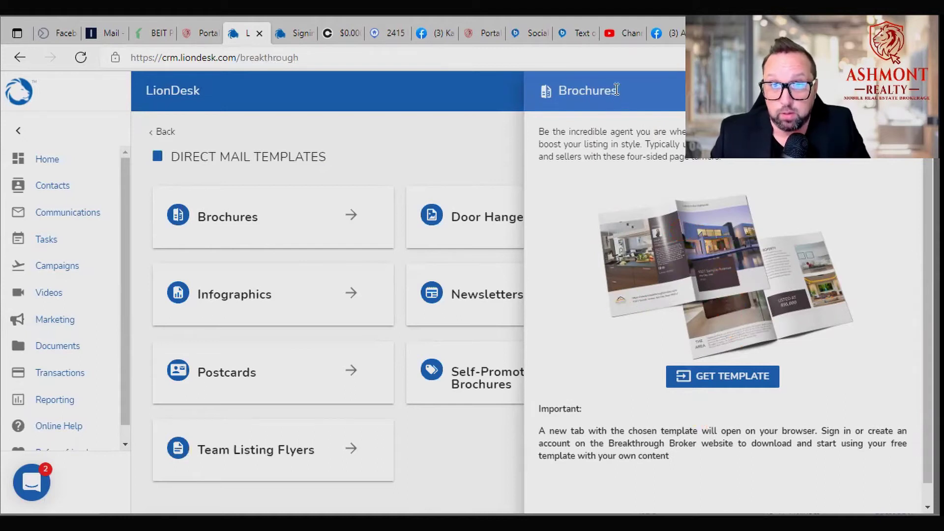
- Close the Brochures details, then open and review the Door Hangers template description
click(634, 91)
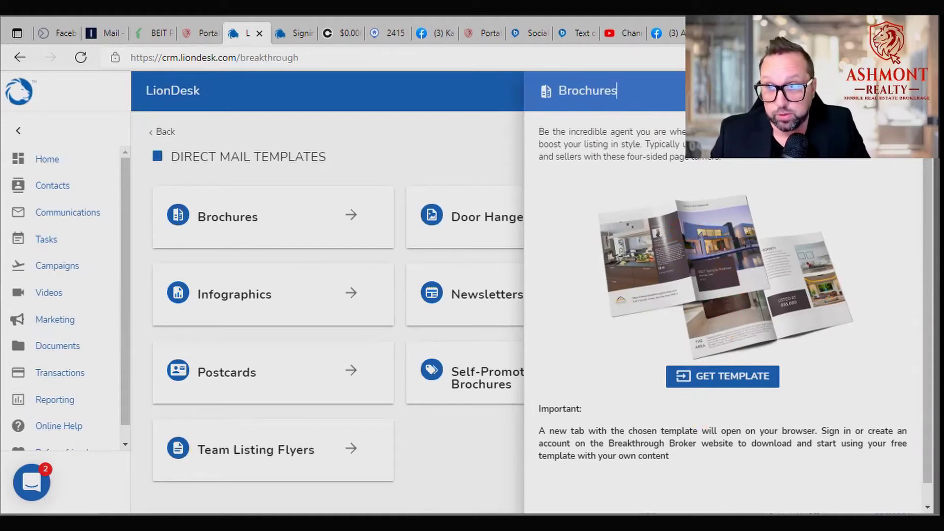
click(893, 90)
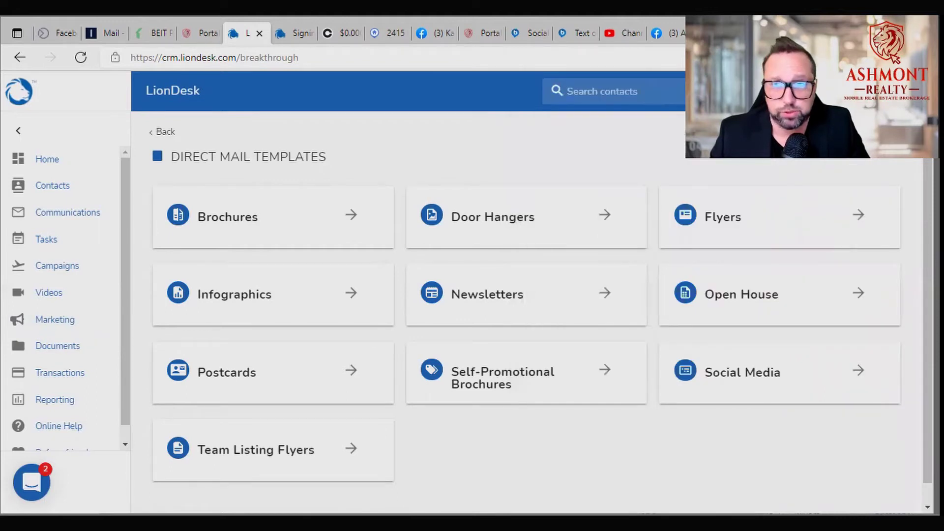
click(412, 222)
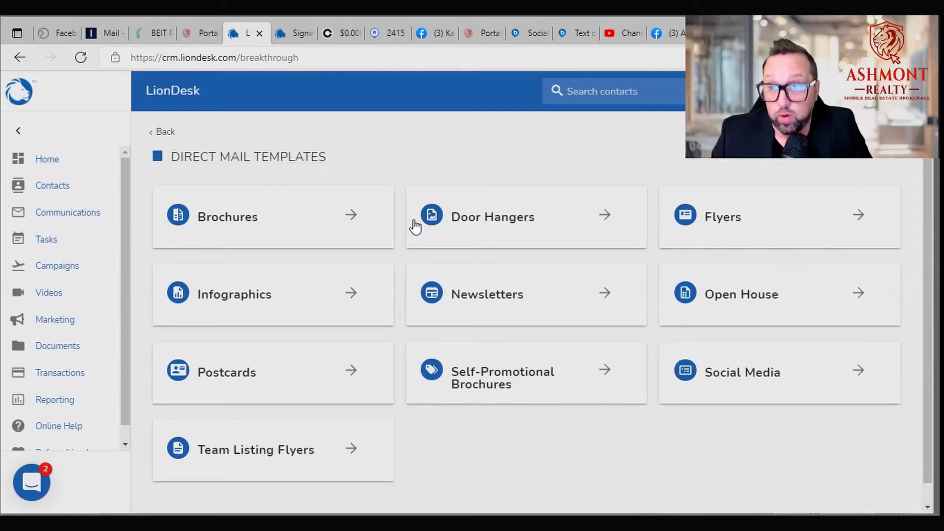
click(459, 218)
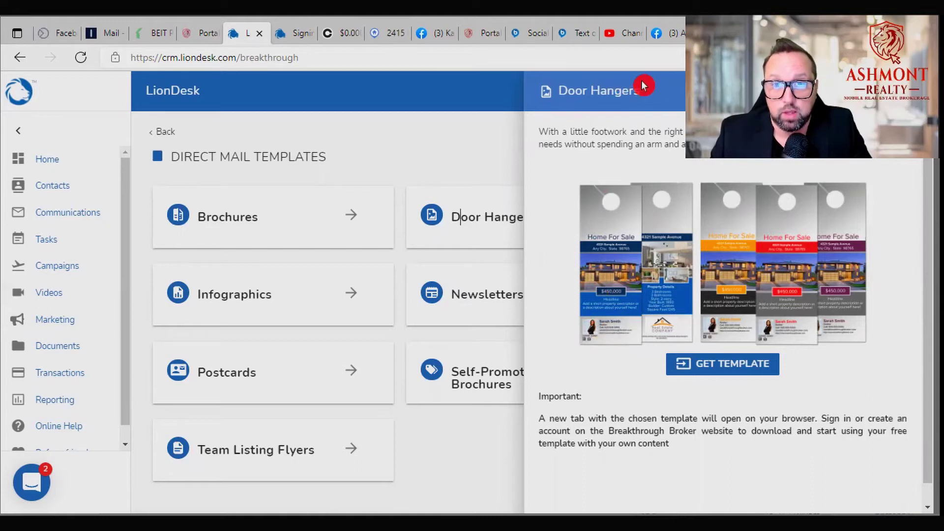
drag(639, 109, 639, 127)
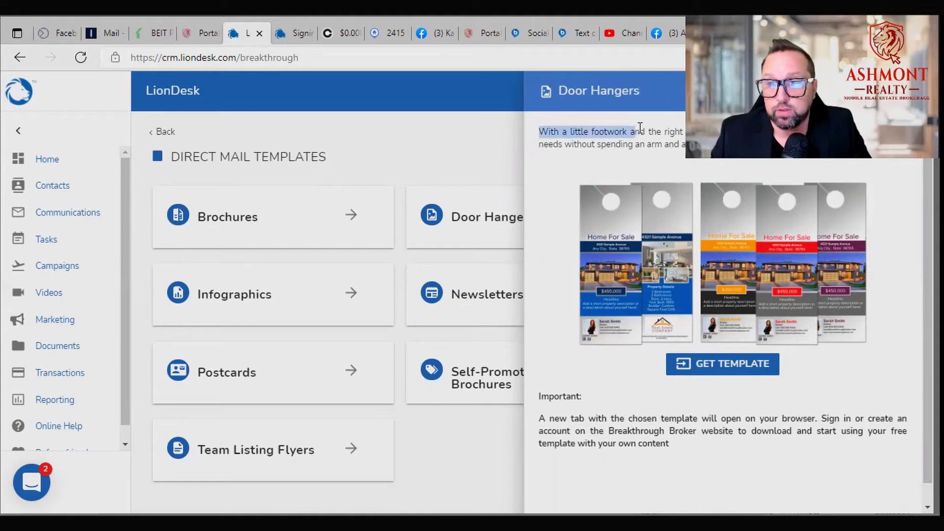
click(621, 413)
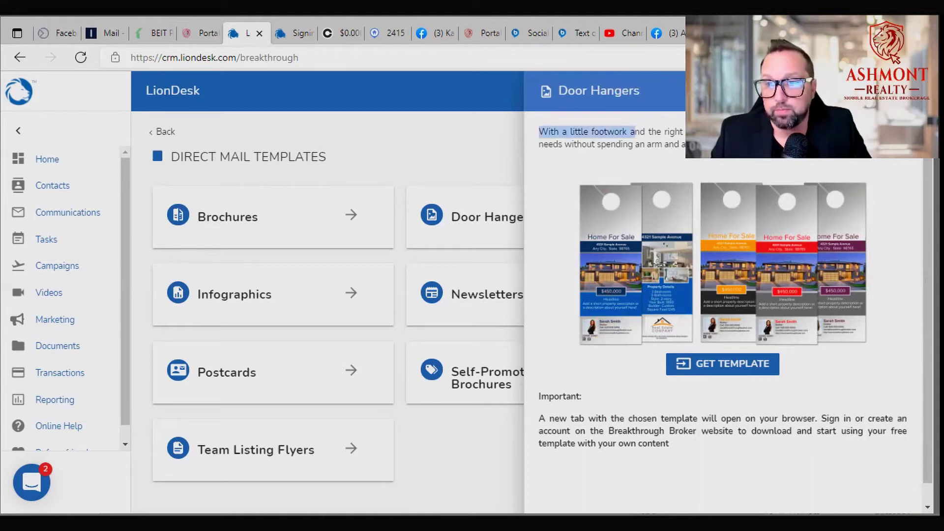
click(845, 254)
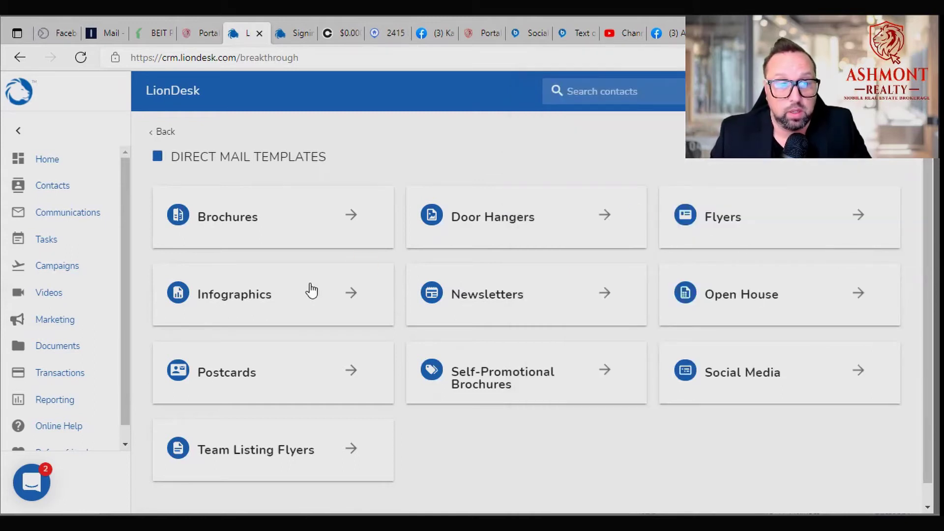
- Show the Newsletters template details with the Hometalk newsletter preview
click(588, 440)
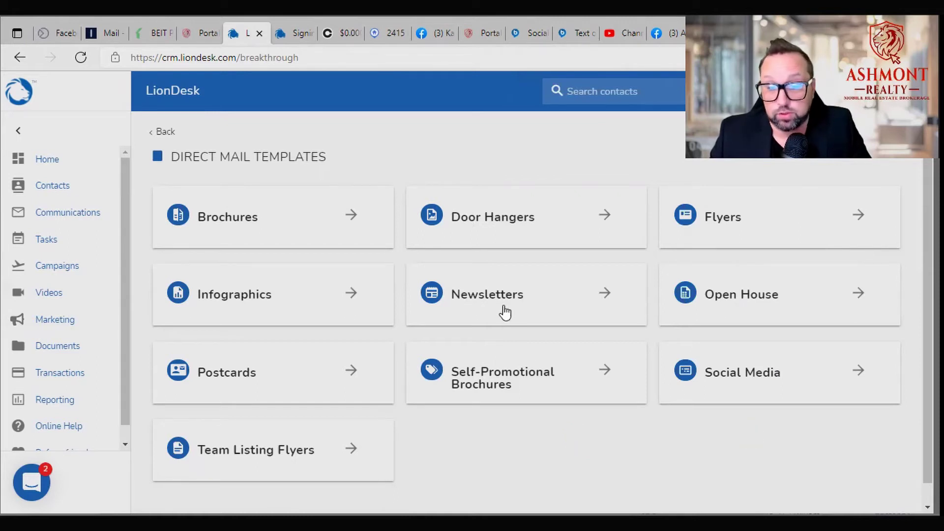
click(678, 428)
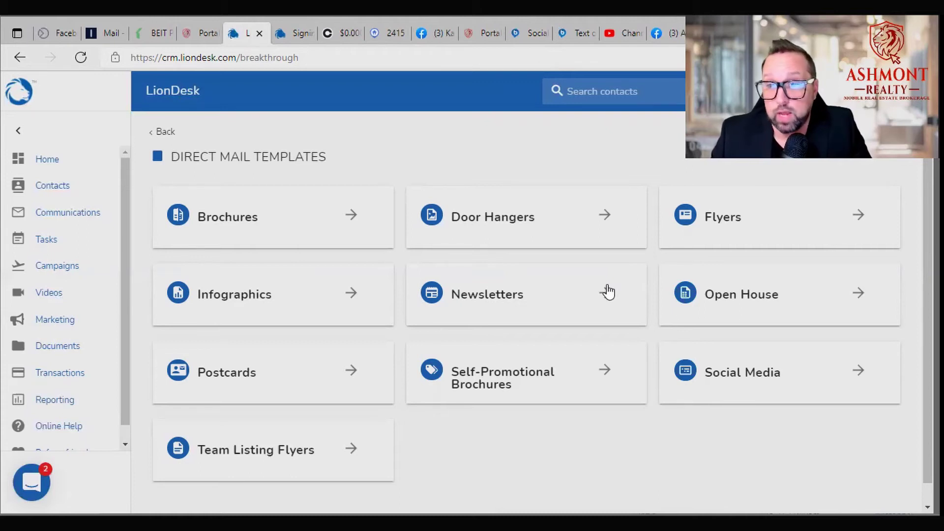
click(486, 293)
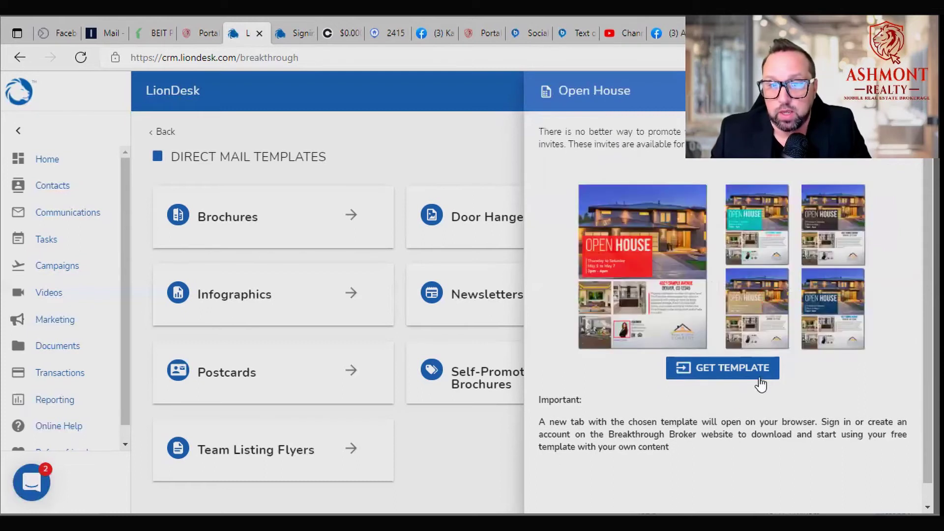
- Dismiss the Open House preview and open the Social Media template's Breakthrough Broker page
click(743, 419)
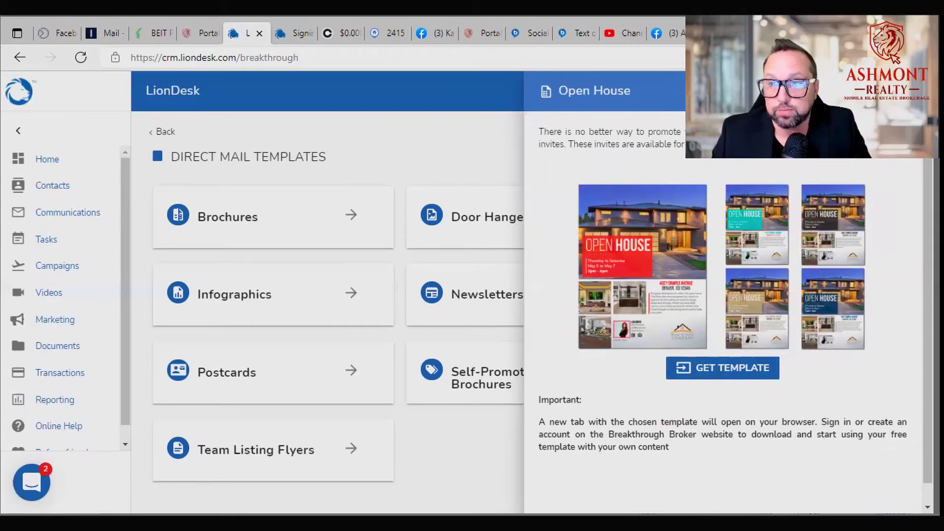
key(Escape)
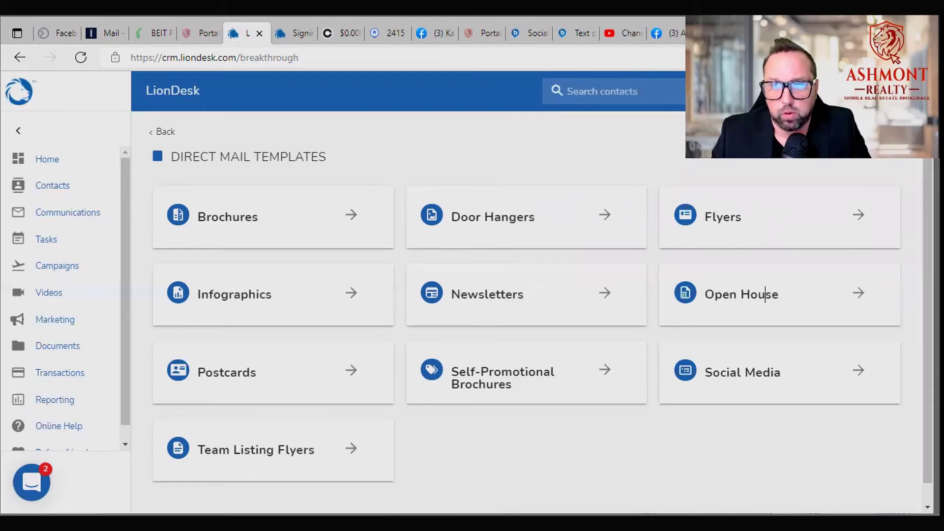
click(751, 375)
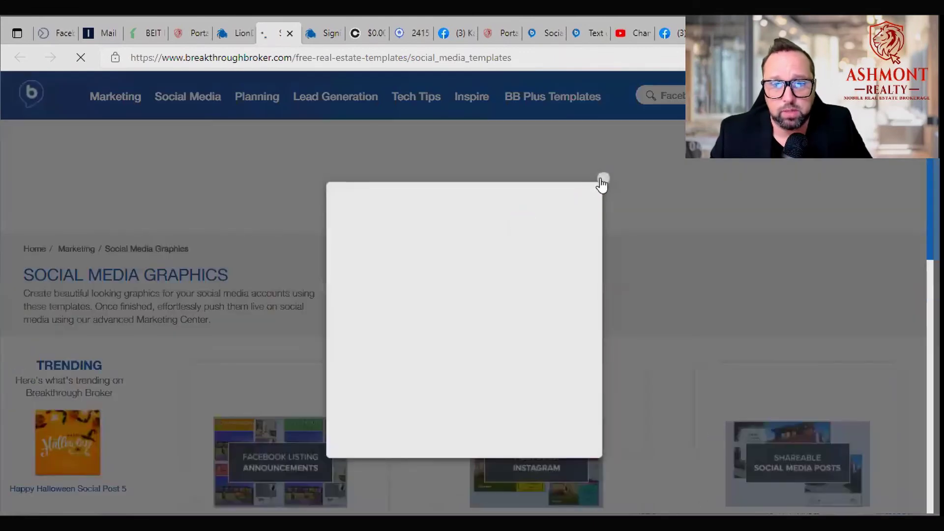
- Dismiss the popup and view Happy Halloween Social Post 5 under Holiday & Events
click(602, 182)
scroll(425, 318, down, 3)
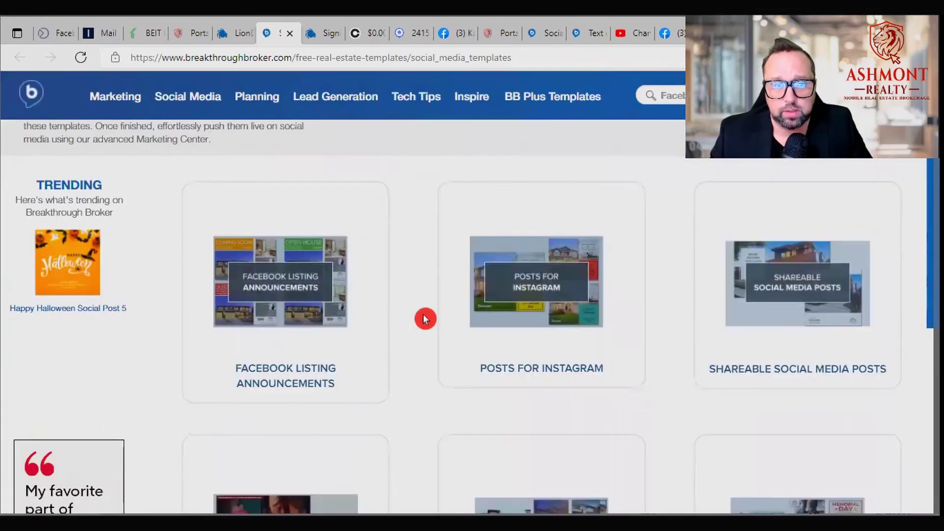
click(548, 259)
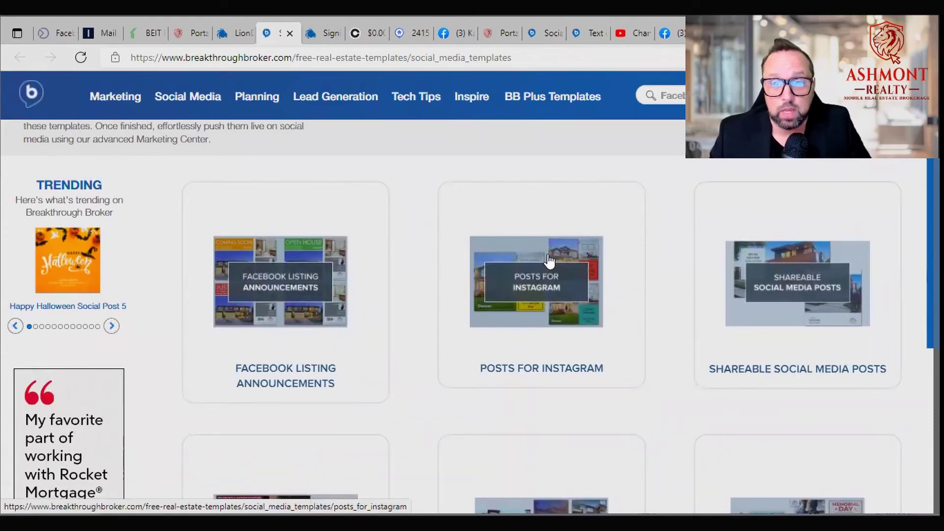
scroll(498, 331, down, 1)
scroll(499, 332, up, 1)
click(497, 330)
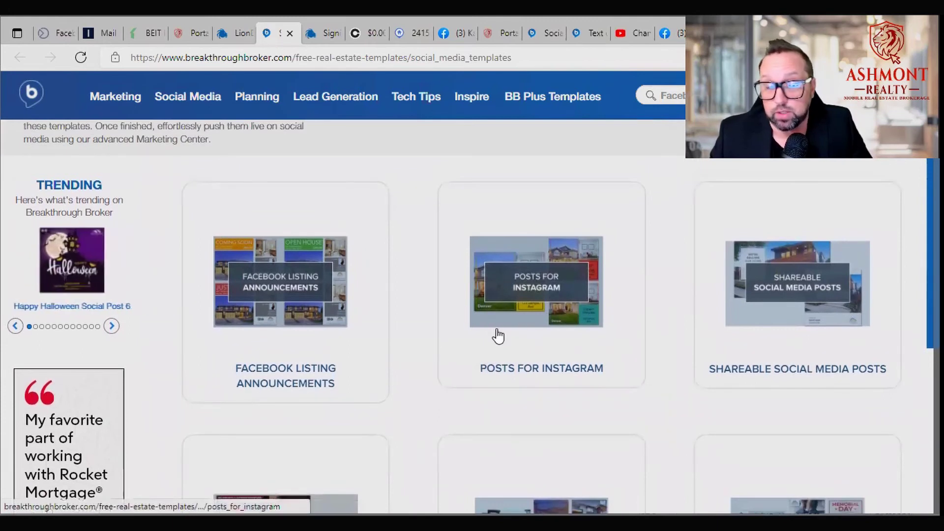
scroll(487, 360, down, 1)
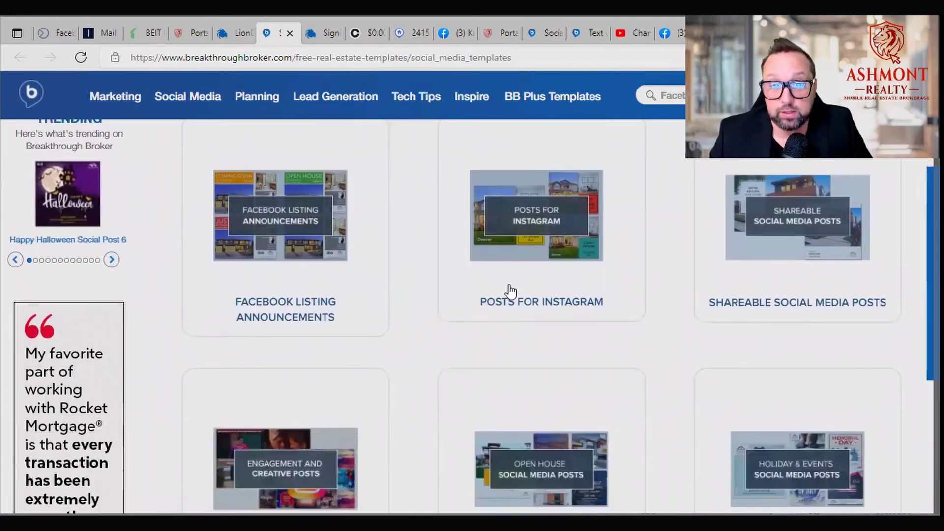
scroll(555, 333, down, 1)
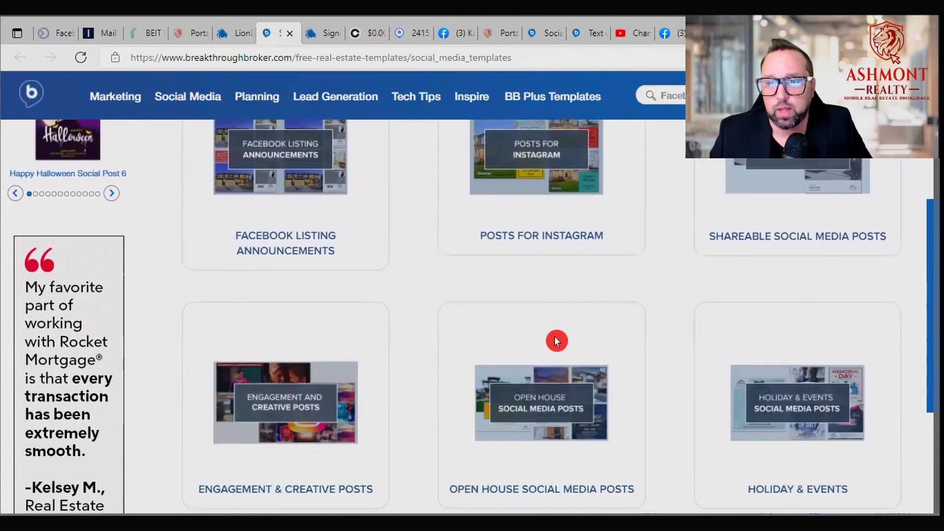
scroll(553, 342, down, 1)
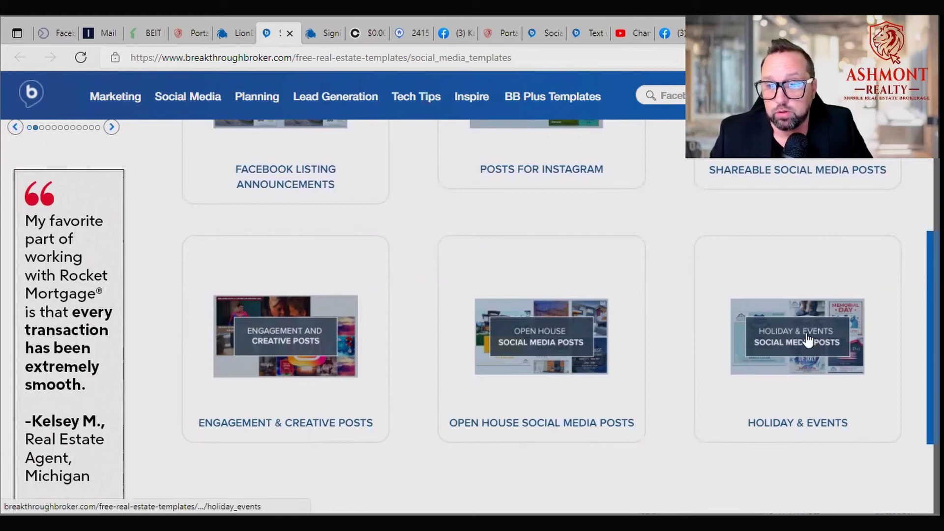
click(808, 339)
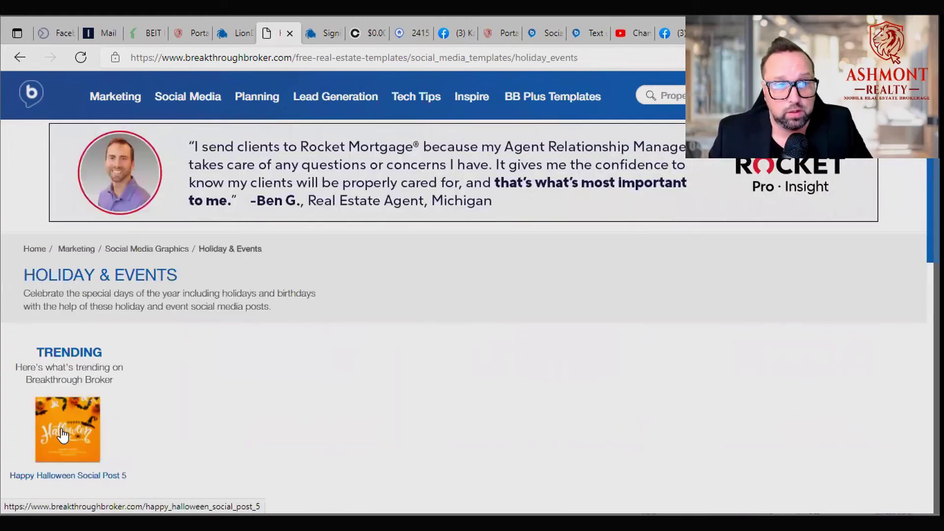
click(63, 435)
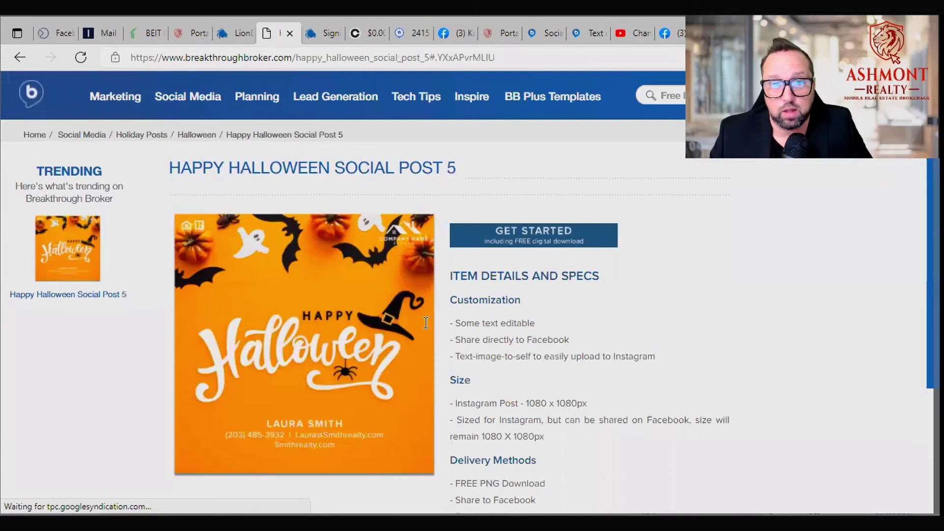
scroll(344, 359, down, 3)
scroll(343, 359, up, 2)
scroll(344, 362, up, 2)
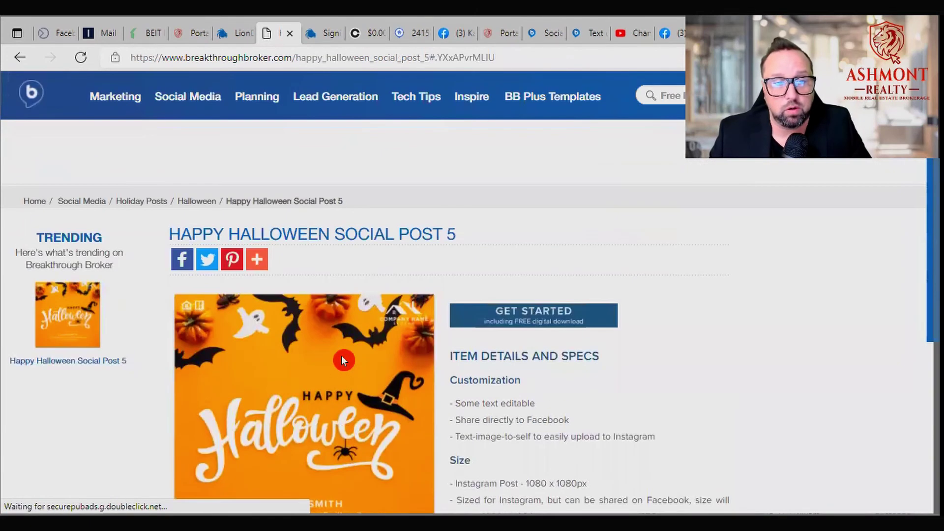
scroll(342, 356, down, 1)
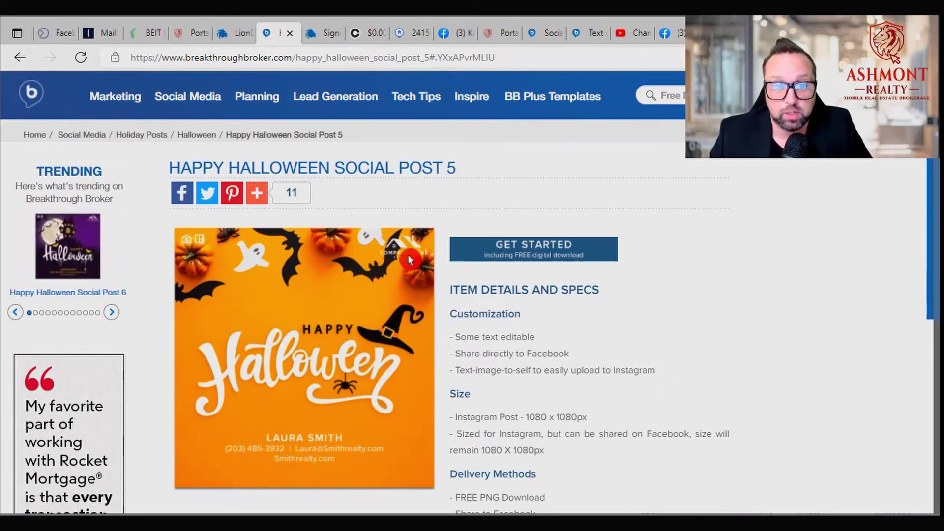
- Go back to the Social Media Graphics listing and return to the LionDesk tab
click(19, 63)
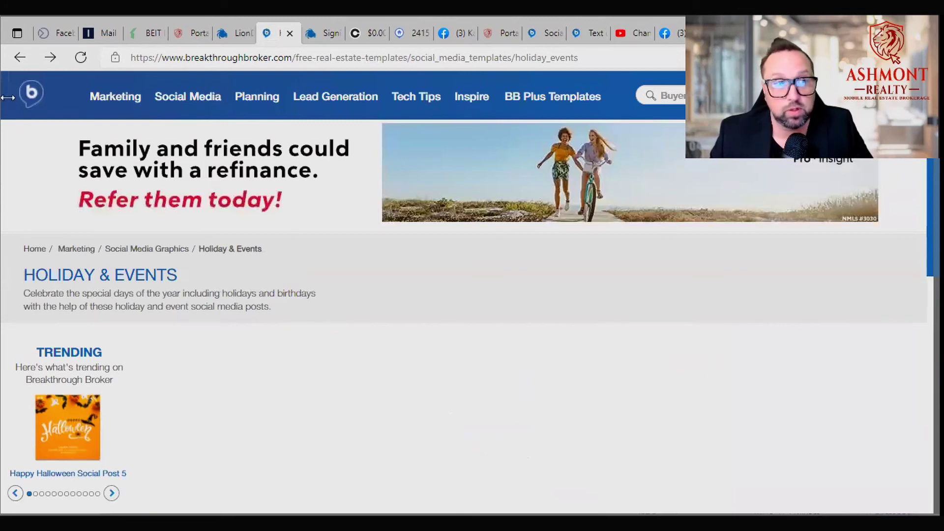
click(18, 65)
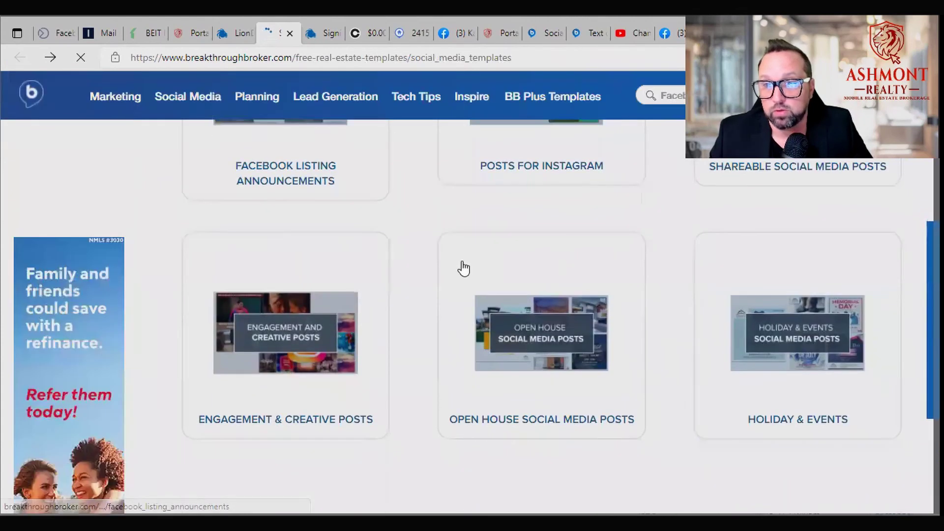
scroll(457, 267, up, 2)
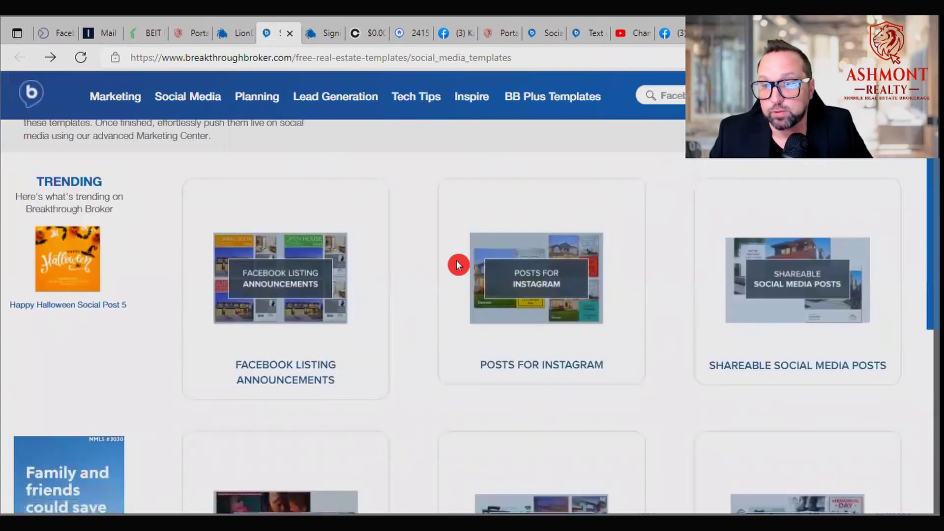
scroll(458, 267, down, 2)
scroll(457, 252, down, 1)
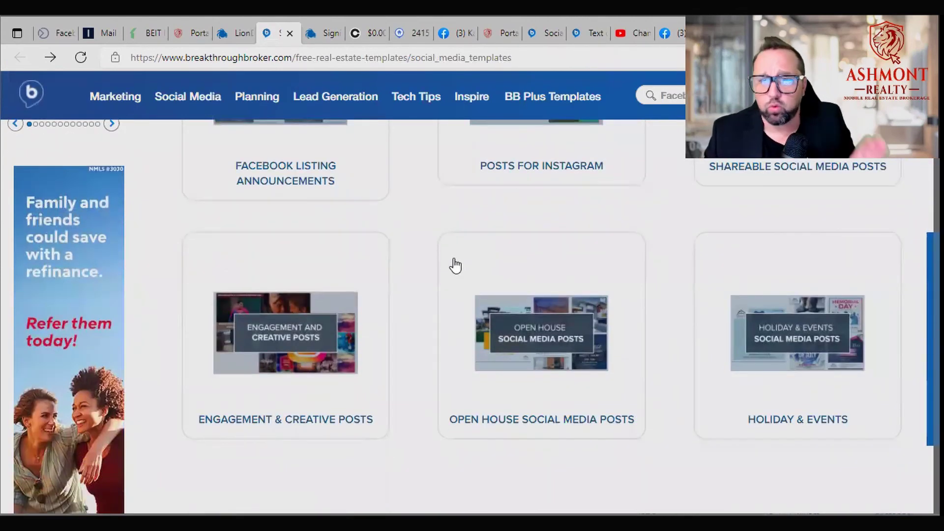
scroll(457, 273, up, 2)
scroll(442, 281, up, 2)
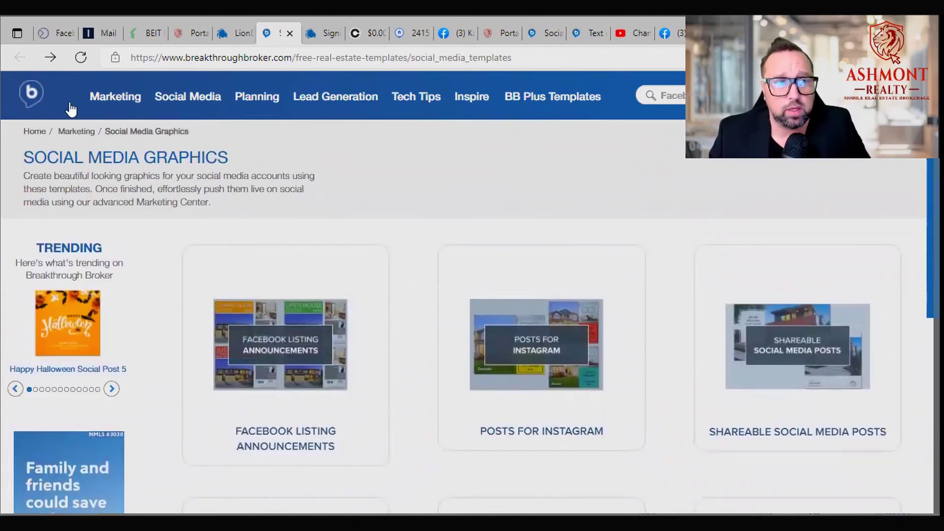
mouse_move(258, 96)
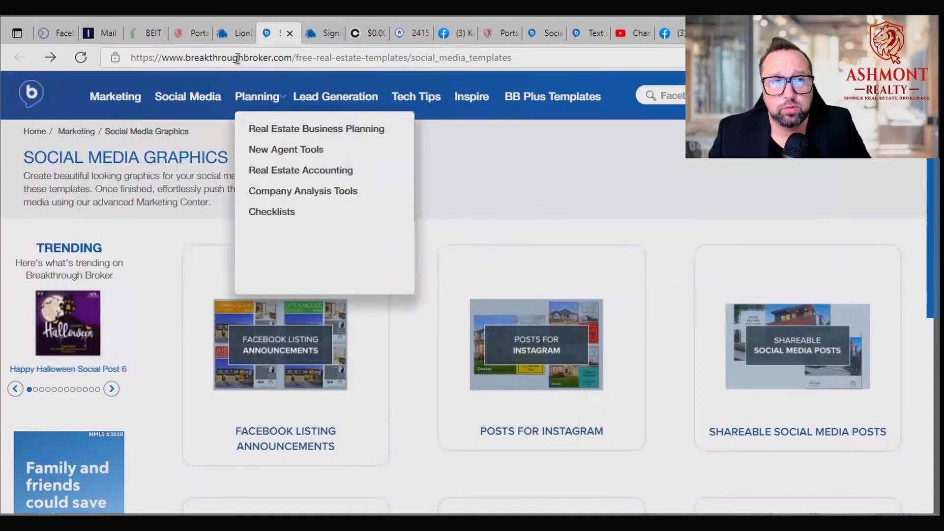
click(226, 32)
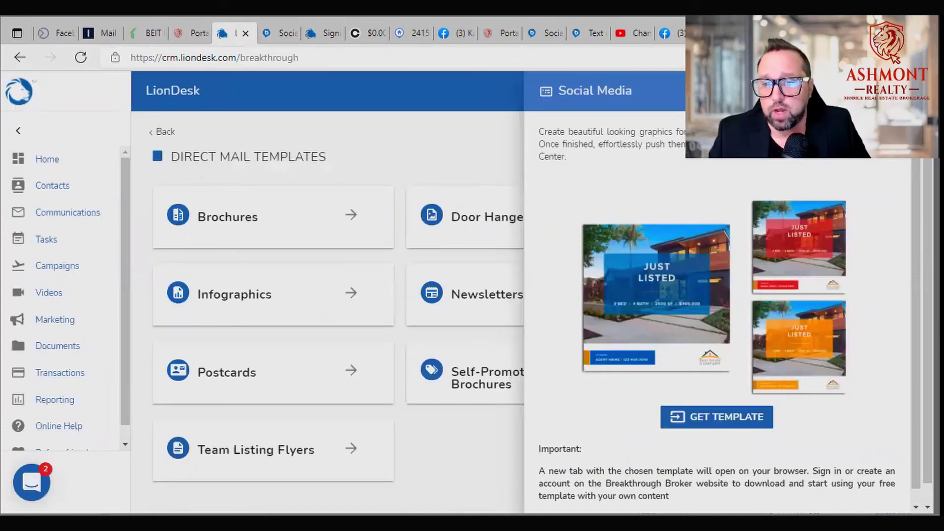
- Dismiss the Social Media side panel to reveal all Direct Mail Template categories
click(914, 91)
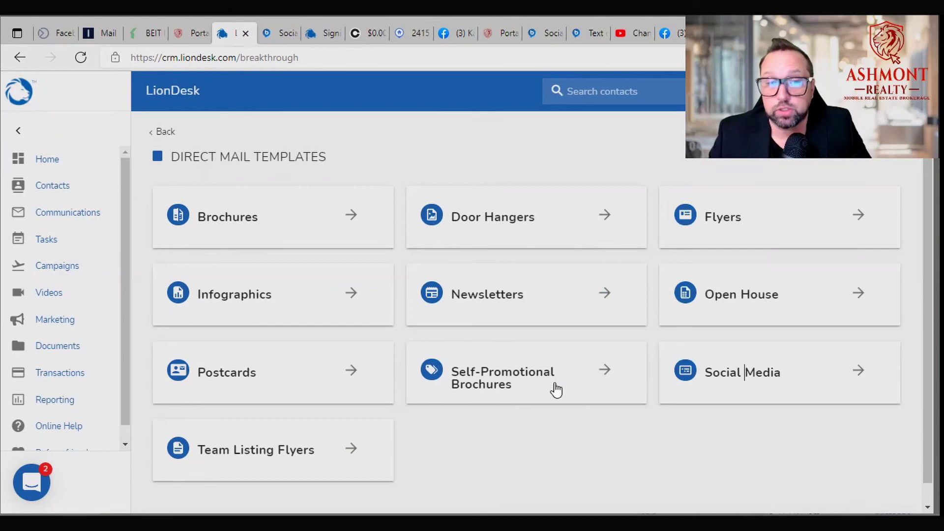
click(652, 428)
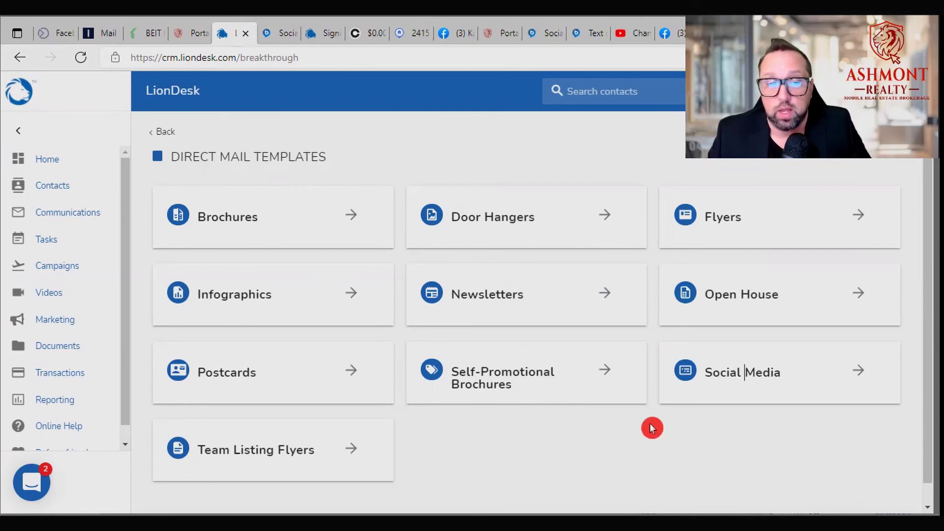